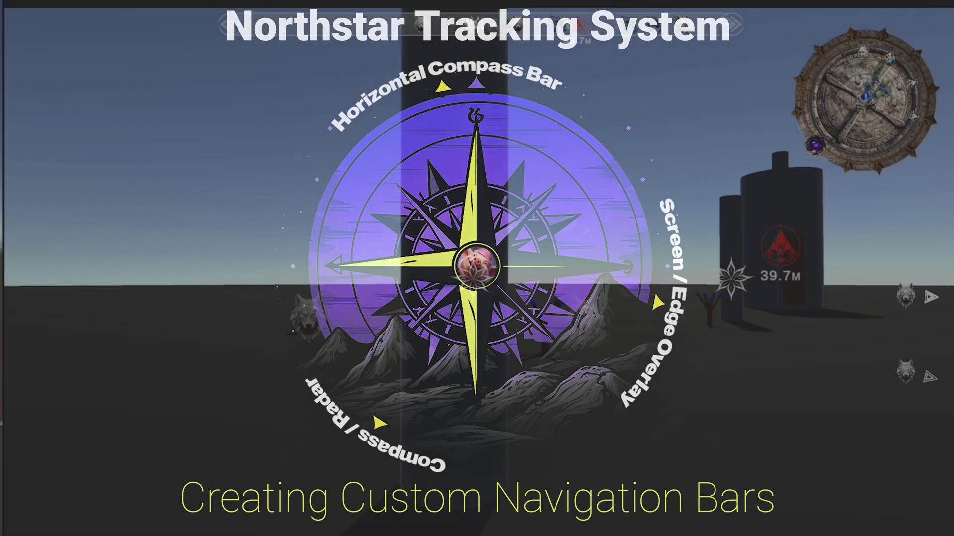
pyautogui.press('w')
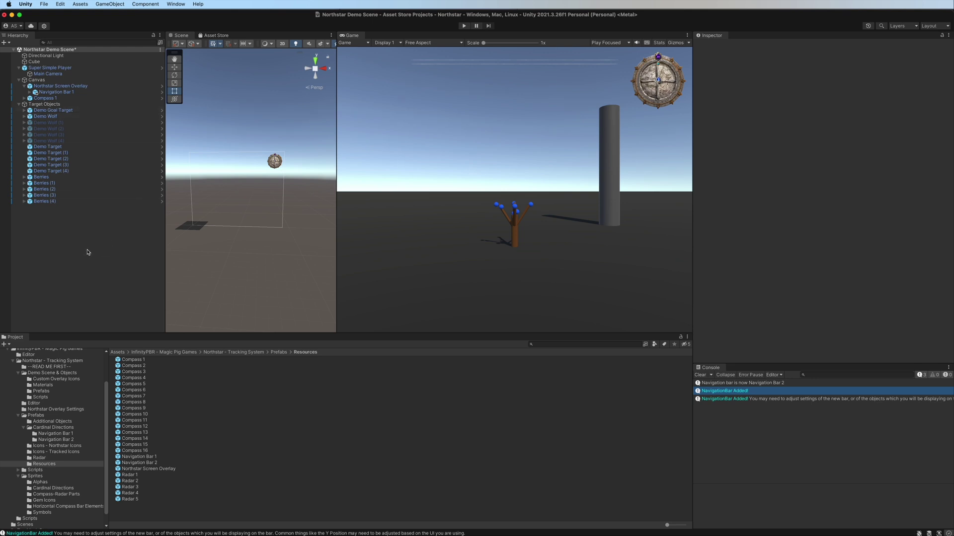
# Open the Northstar creation window, dock it beside the Project panel and make it narrower.
pyautogui.click(109, 5)
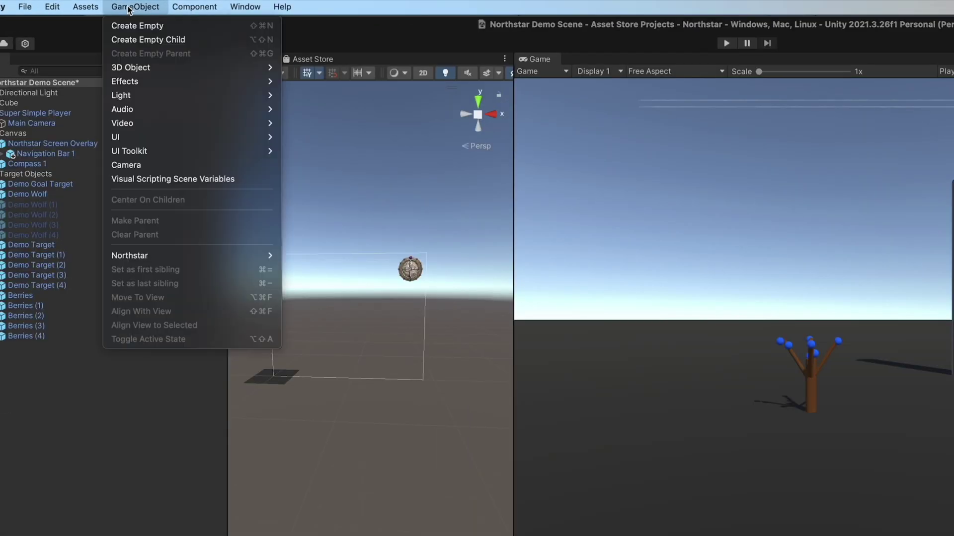
pyautogui.moveTo(232, 252)
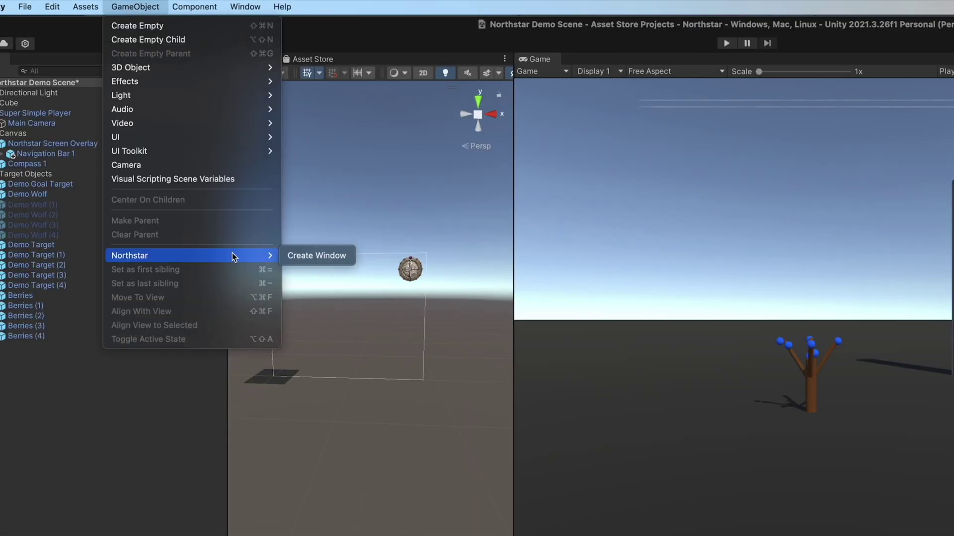
pyautogui.click(306, 255)
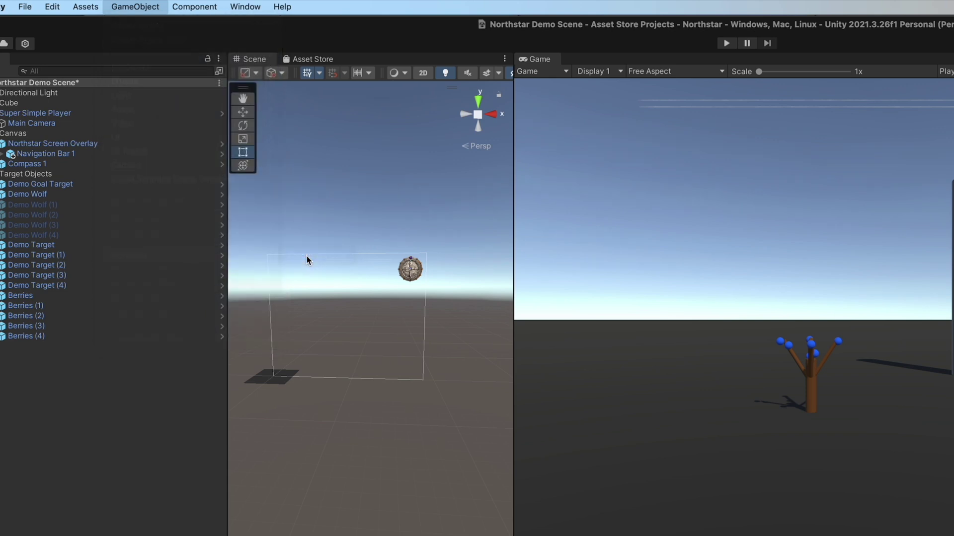
pyautogui.moveTo(602, 445); pyautogui.dragTo(610, 448)
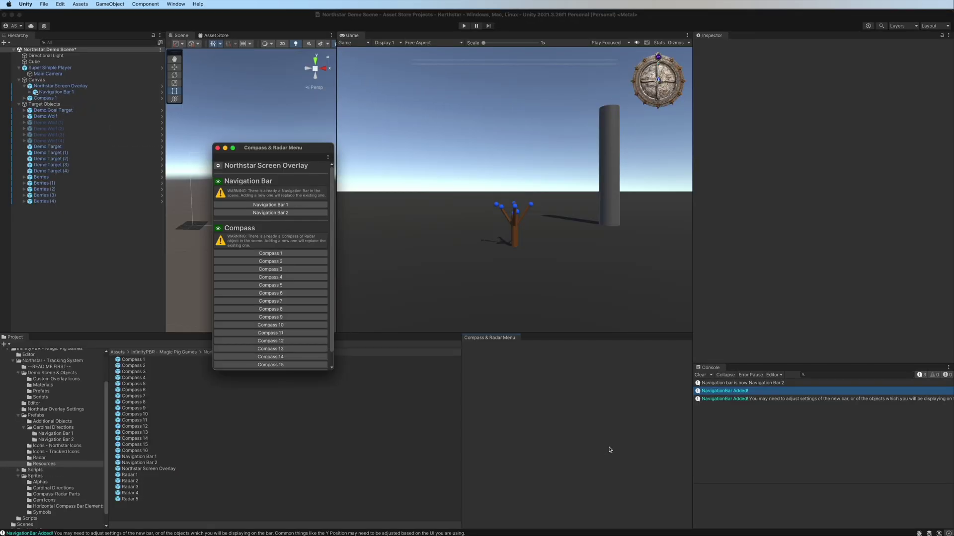
pyautogui.moveTo(461, 381); pyautogui.dragTo(560, 382)
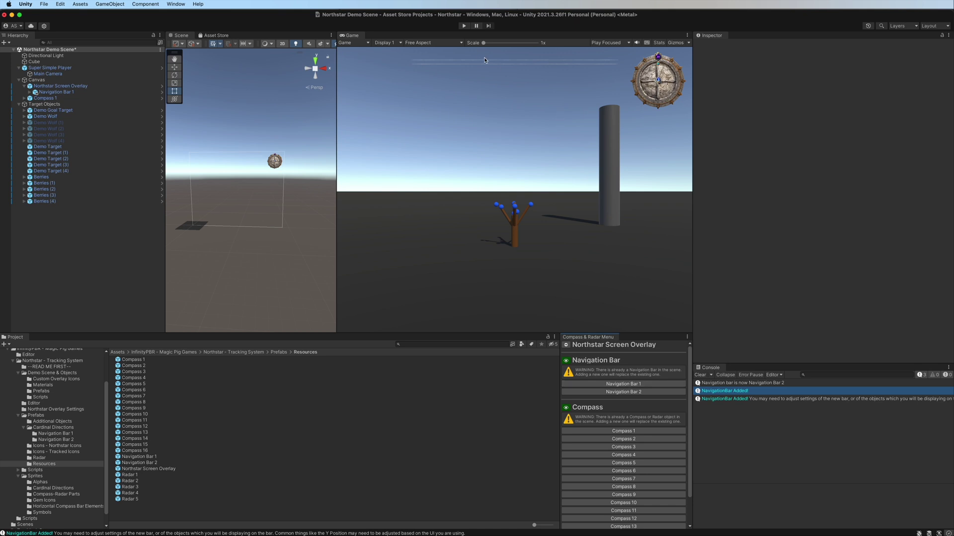
# Try out Navigation Bar 2 and Navigation Bar 1 by adding each to the scene and running the game.
pyautogui.click(623, 392)
pyautogui.click(659, 196)
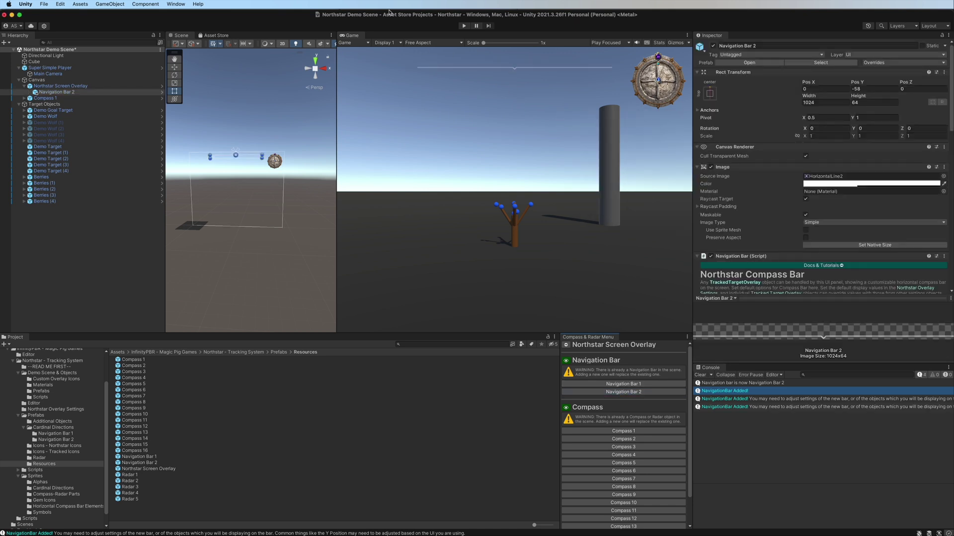
pyautogui.click(463, 25)
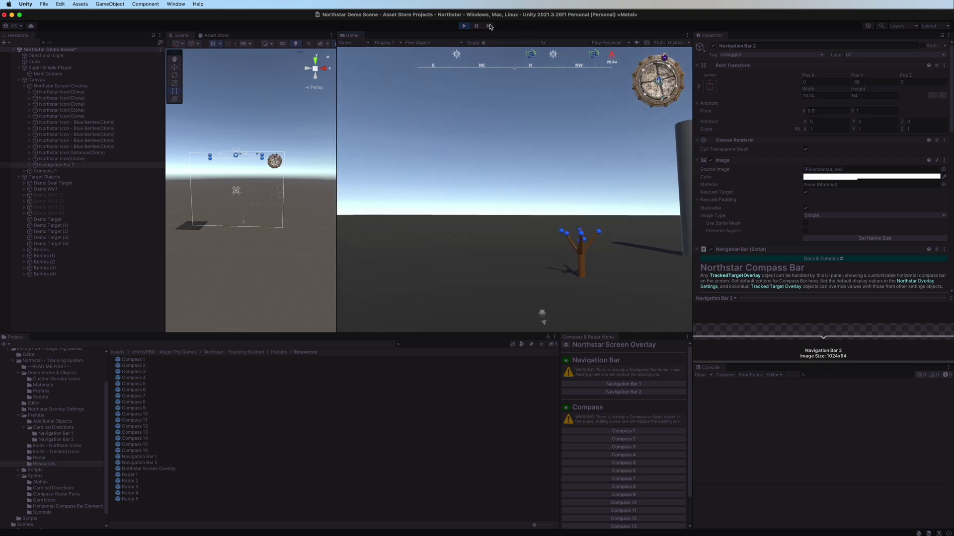
pyautogui.click(462, 25)
pyautogui.click(624, 384)
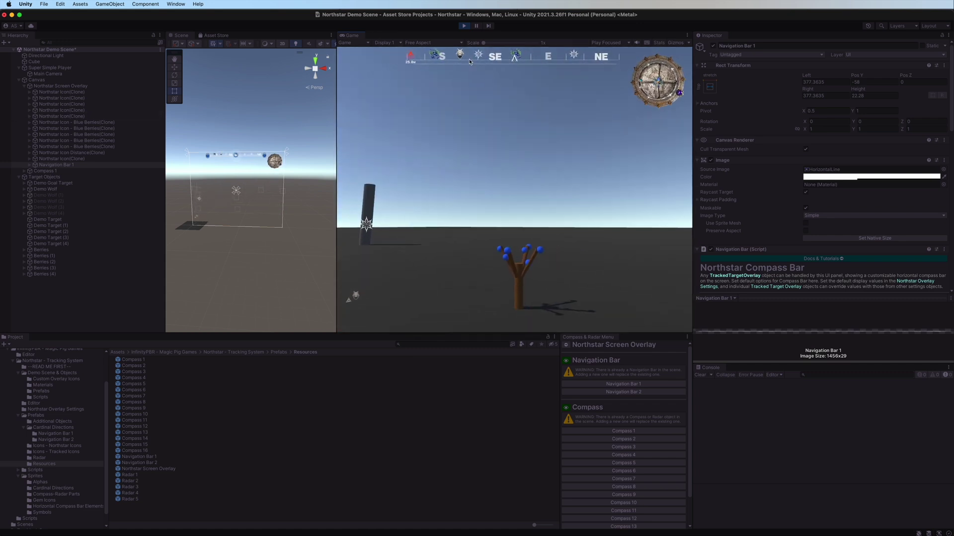
pyautogui.click(465, 25)
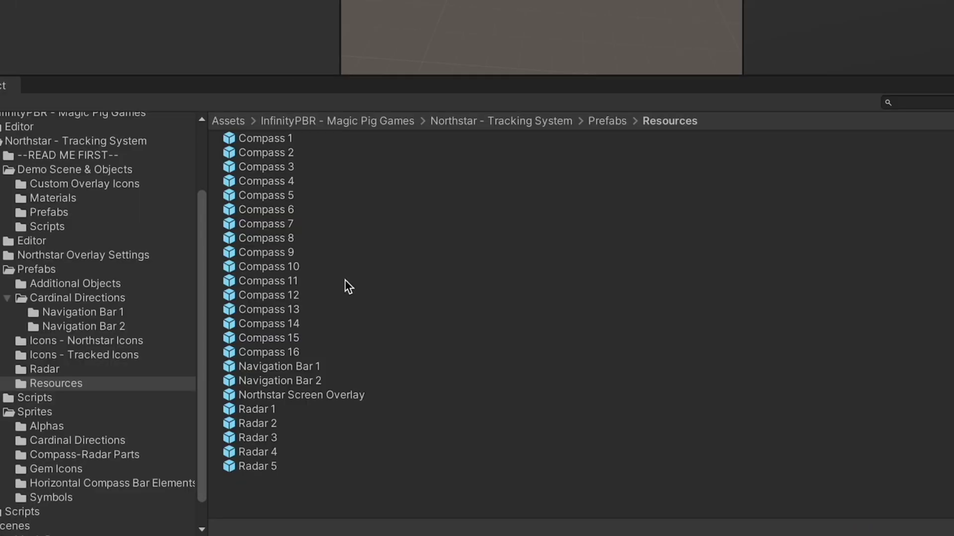
# Duplicate the Navigation Bar 2 prefab in the Resources folder and refresh the Northstar window's list of bars.
pyautogui.click(293, 381)
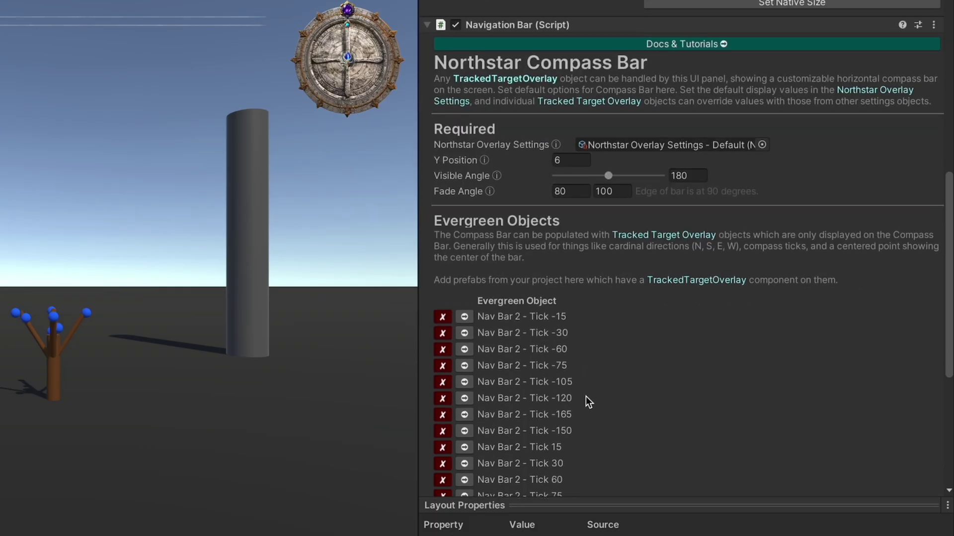
pyautogui.scroll(-1, 592, 398)
pyautogui.scroll(2, 592, 398)
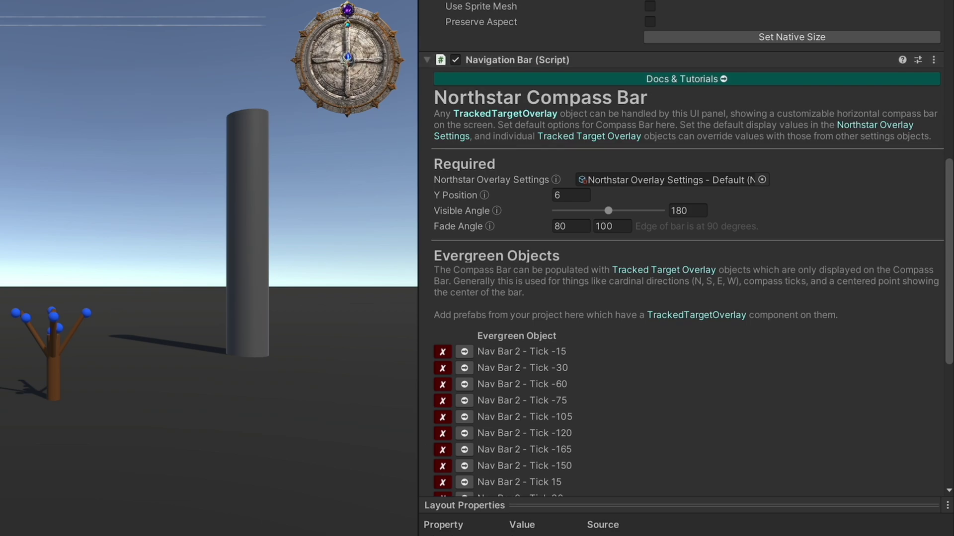
pyautogui.rightClick(150, 463)
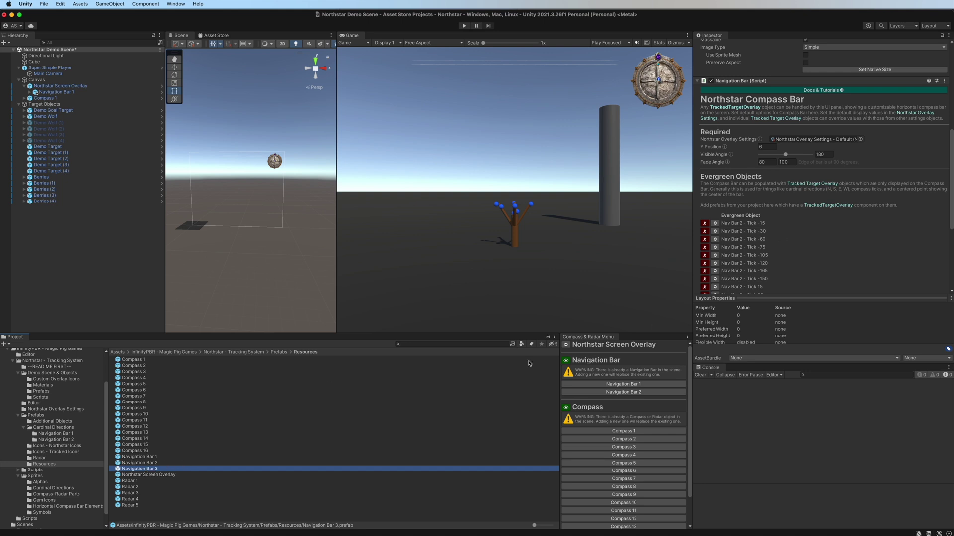
pyautogui.click(671, 361)
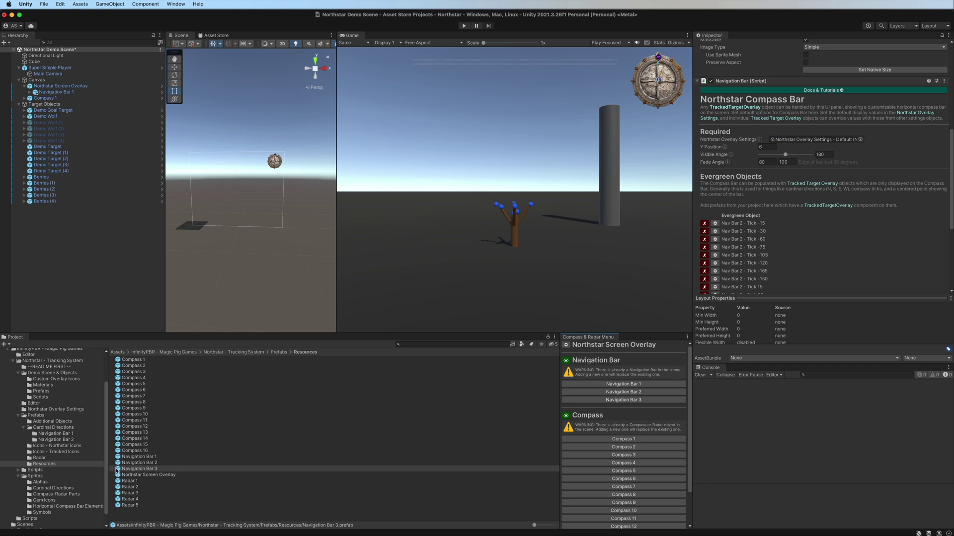
# Open the Navigation Bar 3 prefab, set its source image to HorizontalLine3 and save the prefab.
pyautogui.doubleClick(117, 471)
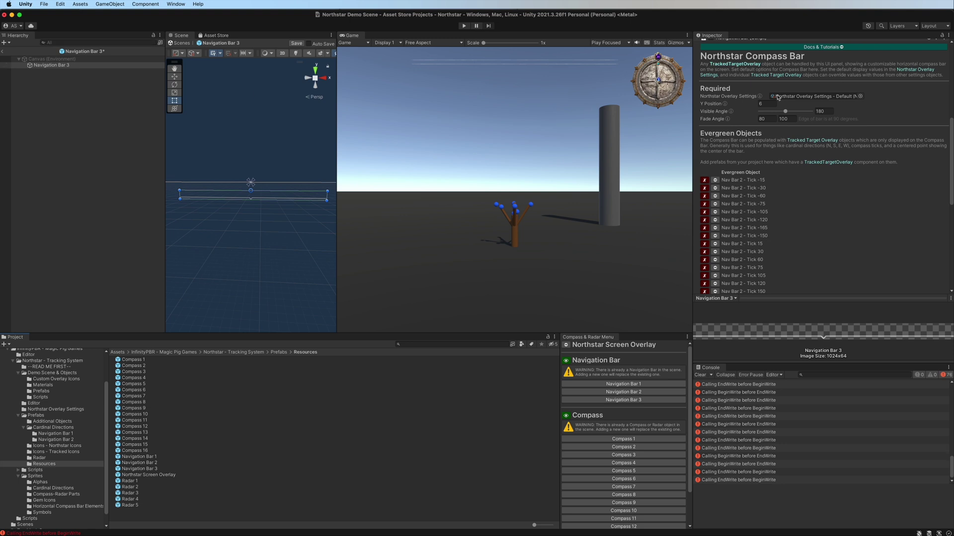
pyautogui.scroll(10, 796, 83)
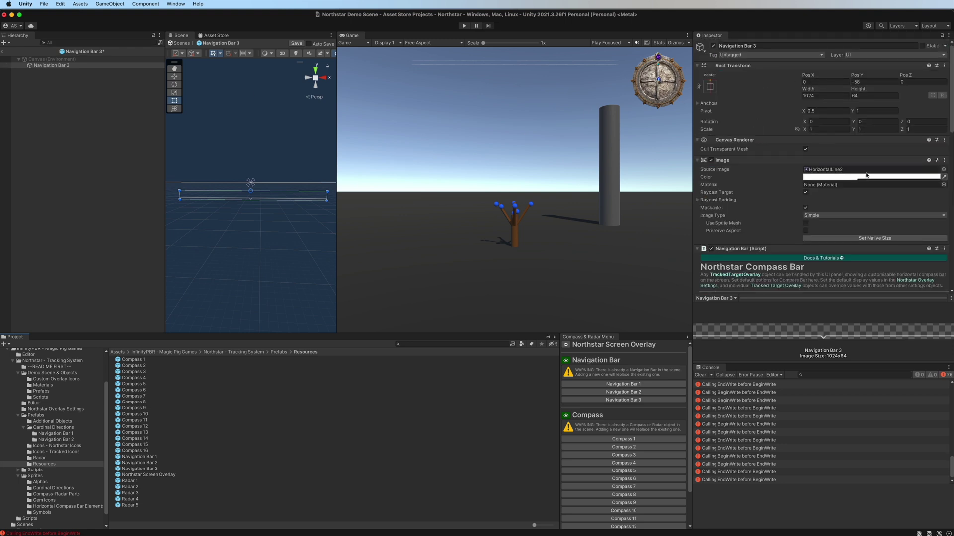
pyautogui.click(846, 169)
pyautogui.moveTo(143, 389); pyautogui.dragTo(824, 172)
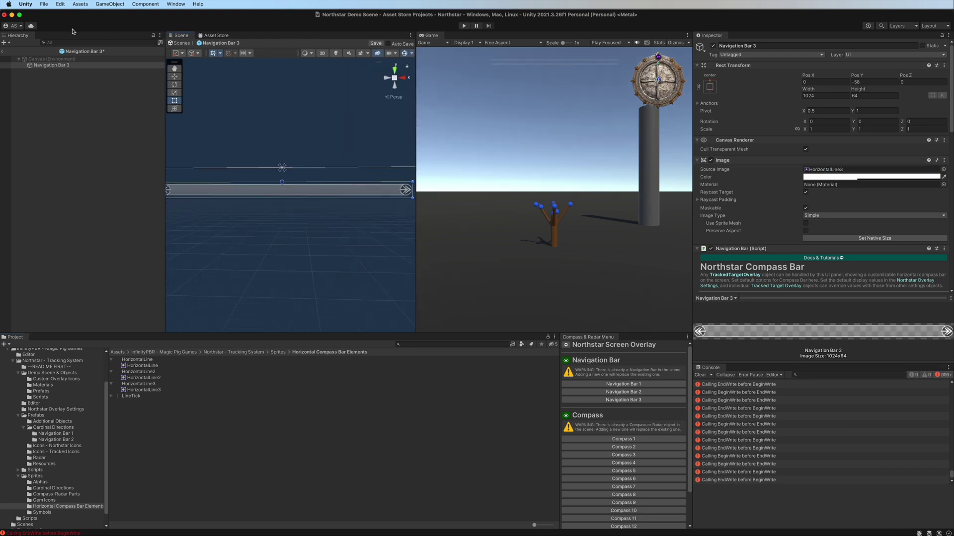
pyautogui.click(3, 51)
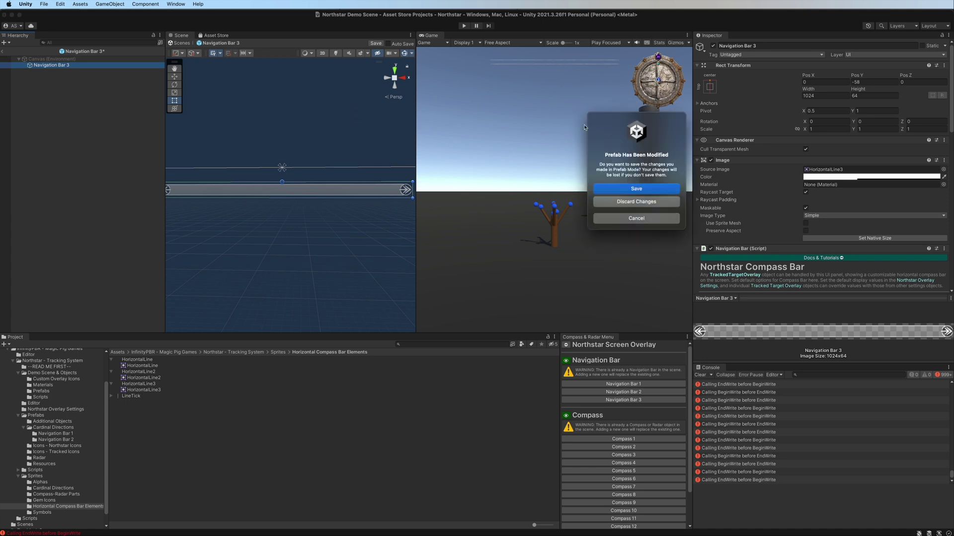
pyautogui.click(631, 193)
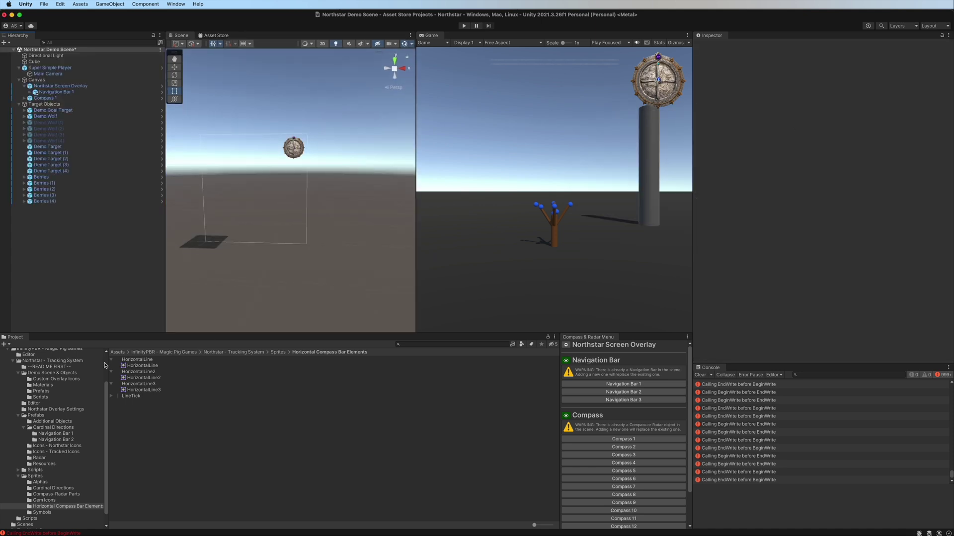
# Replace the scene's navigation bar with Navigation Bar 3 and raise it to a Pos Y of about 0.9.
pyautogui.click(647, 404)
pyautogui.click(664, 199)
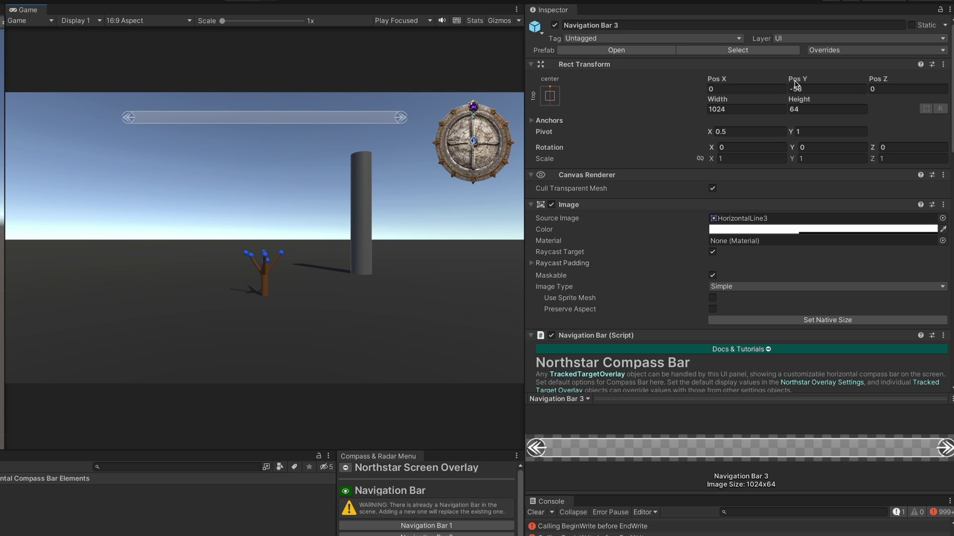
pyautogui.moveTo(801, 90); pyautogui.dragTo(945, 69)
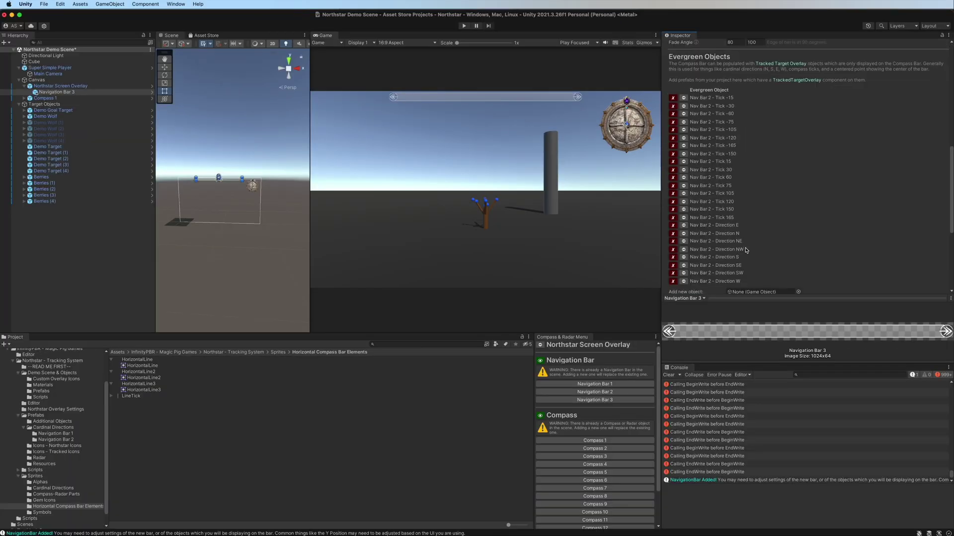
# Review Navigation Bar 3's evergreen objects, then run the game and examine how direction labels and icons sit on the bar.
pyautogui.scroll(-1, 746, 250)
pyautogui.scroll(4, 773, 123)
pyautogui.scroll(-3, 707, 108)
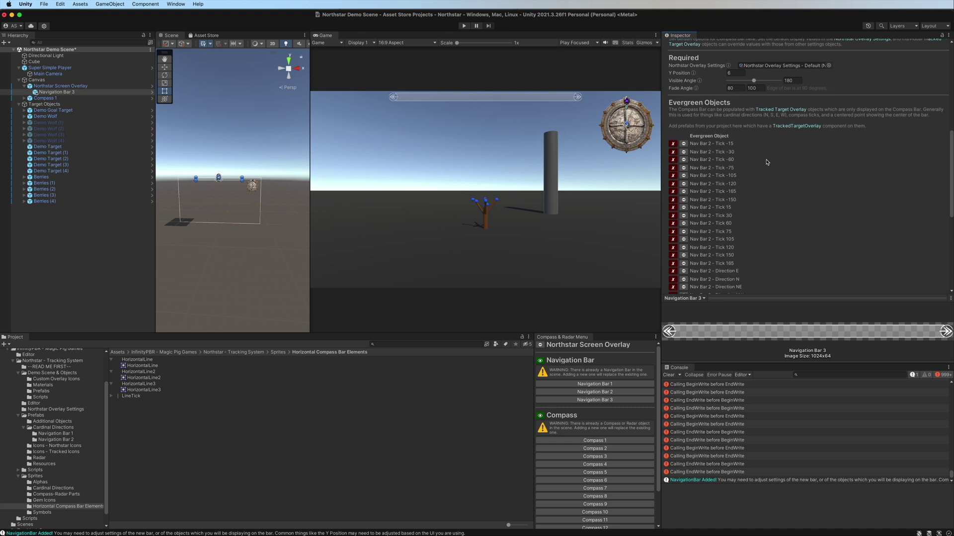
pyautogui.click(465, 27)
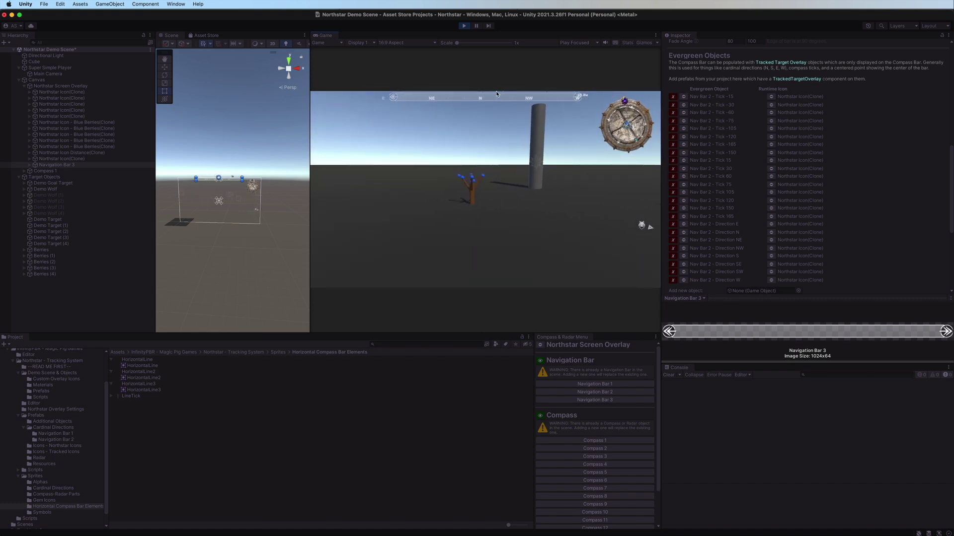
pyautogui.scroll(8, 228, 170)
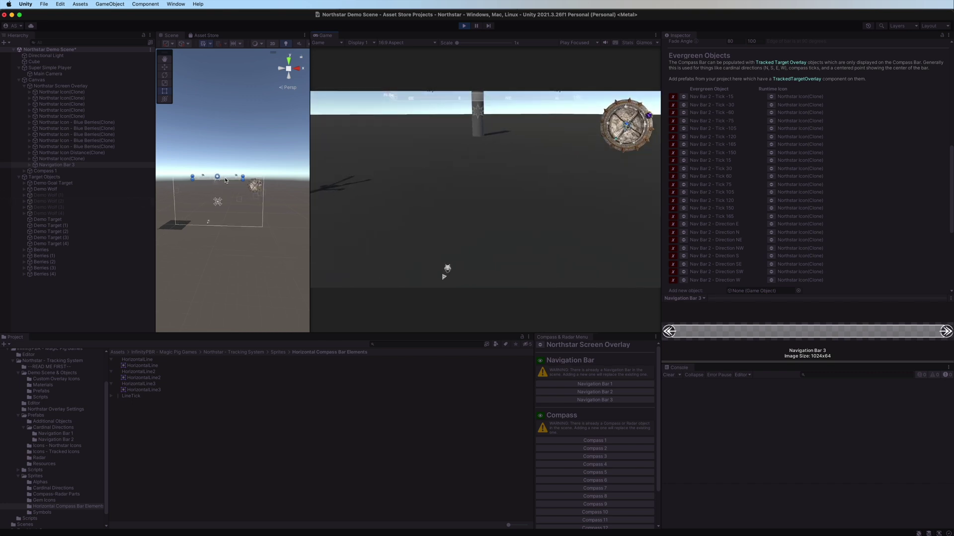
pyautogui.scroll(-4, 228, 171)
pyautogui.moveTo(228, 170); pyautogui.dragTo(274, 218, button='middle')
pyautogui.click(506, 74)
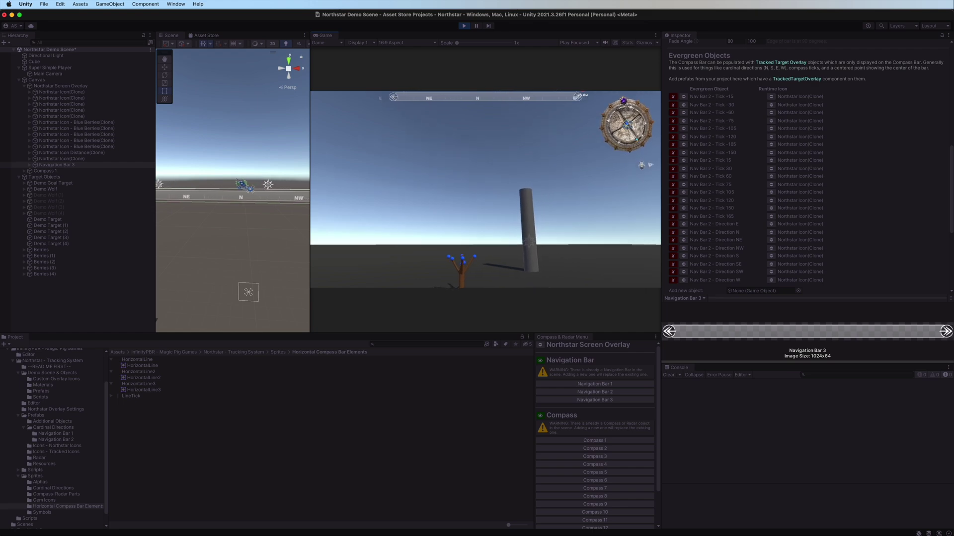
# Set Navigation Bar 3's Y Position to 0 and its Fade Angle values to 70 and 80.
pyautogui.scroll(5, 783, 163)
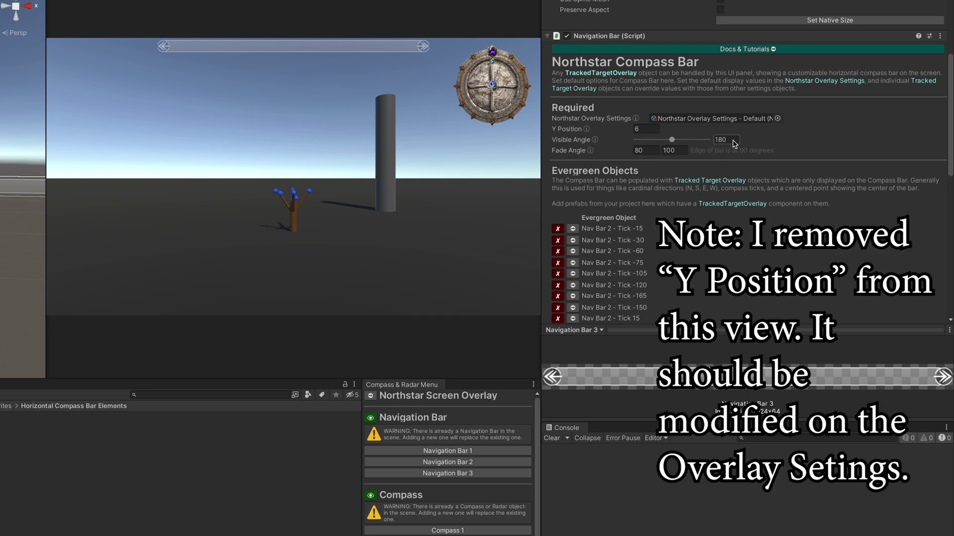
pyautogui.click(655, 132)
pyautogui.write('0')
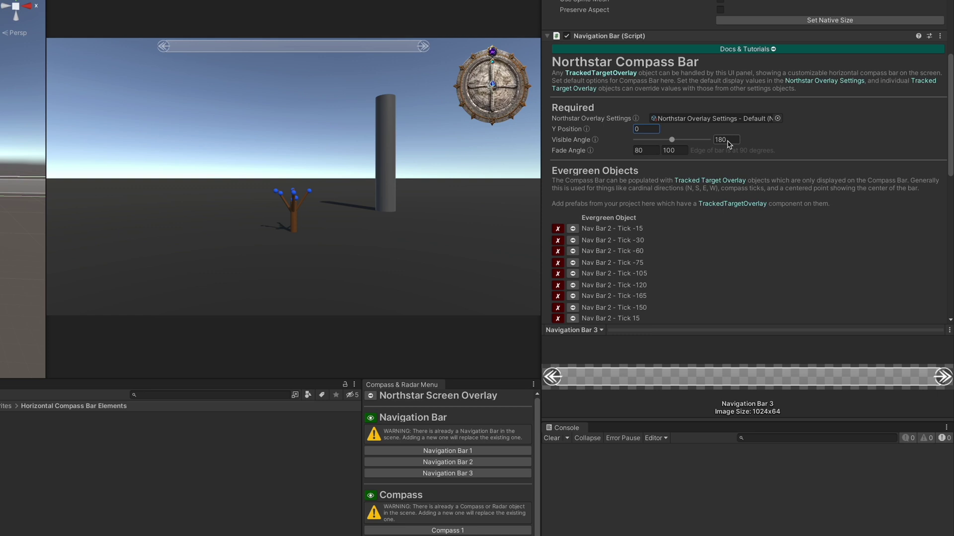
pyautogui.click(648, 149)
pyautogui.write('70')
pyautogui.press('Tab')
pyautogui.write('80')
# Apply all overrides of the scene's Navigation Bar 3 to its prefab.
pyautogui.scroll(5, 904, 45)
pyautogui.click(873, 9)
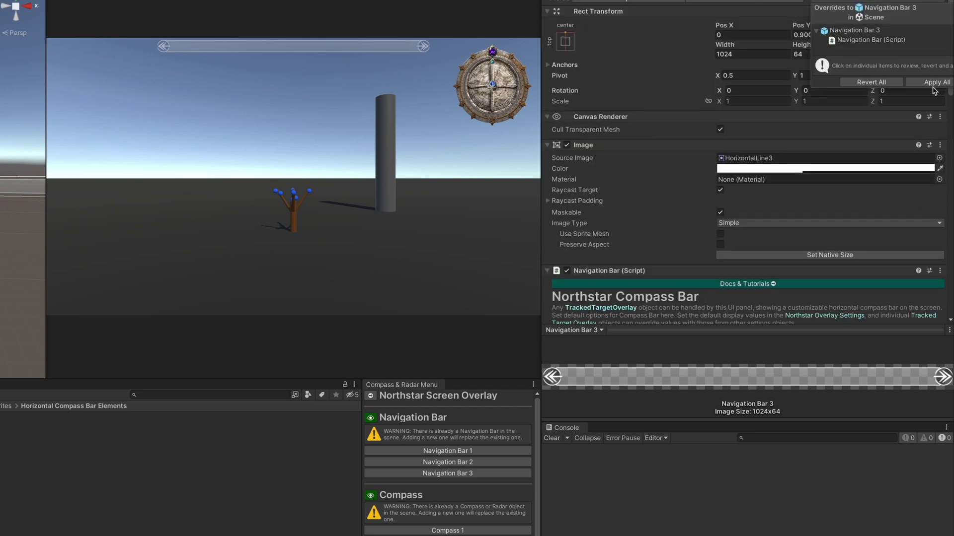
pyautogui.click(928, 82)
# Locate the default Northstar Overlay Settings asset used by Navigation Bar 3 and duplicate it.
pyautogui.scroll(-6, 844, 149)
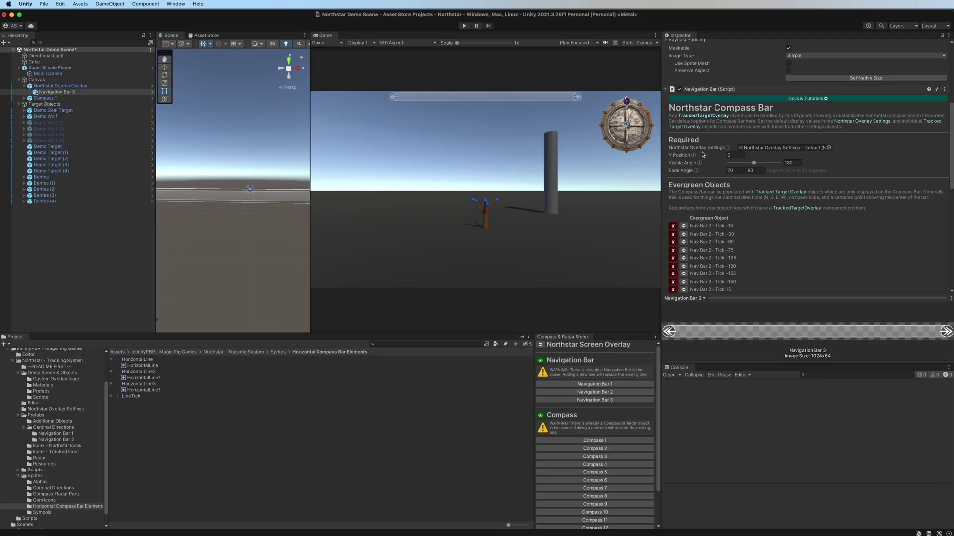
pyautogui.click(774, 152)
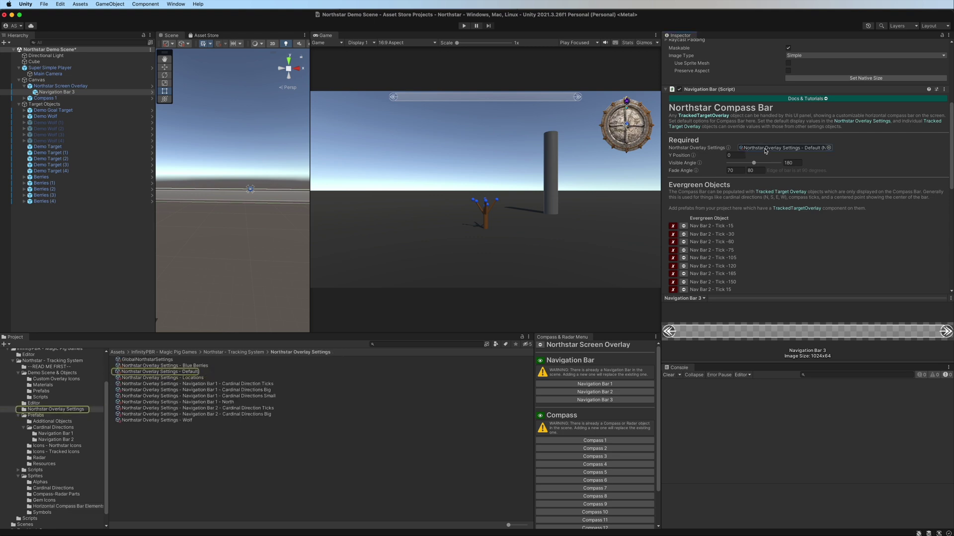
pyautogui.click(166, 373)
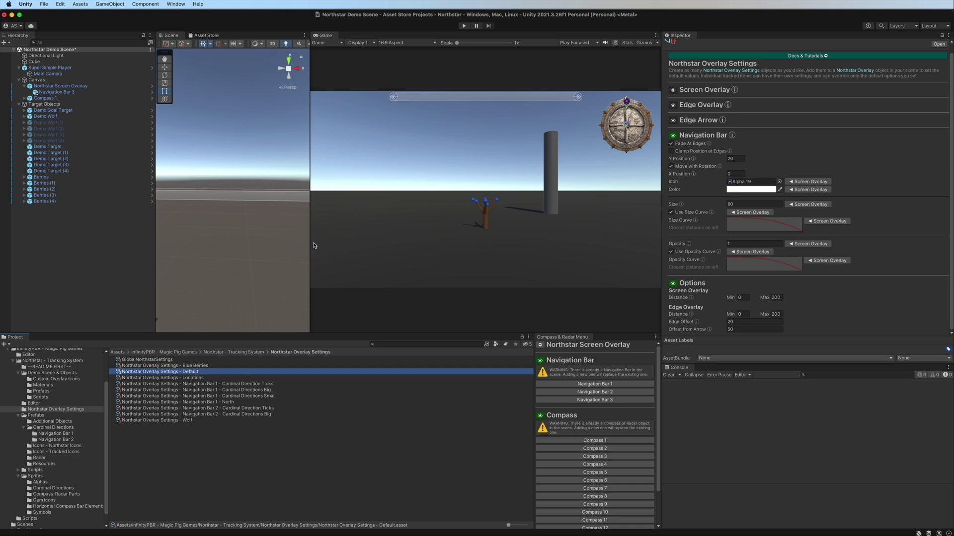
pyautogui.press('super+d')
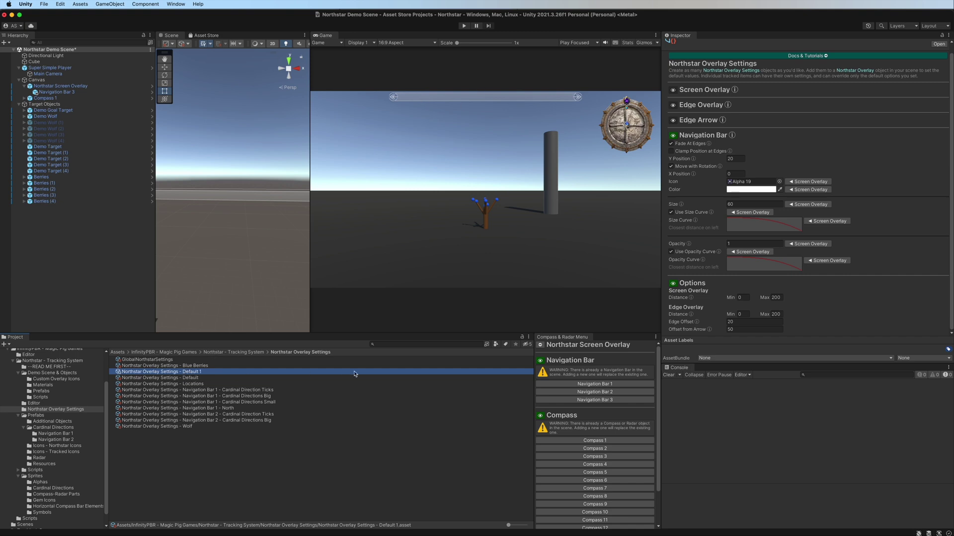
# Rename the duplicated settings asset as Northstar Overlay Settings - Nav Bar 3 - Default Settings.
pyautogui.click(354, 373)
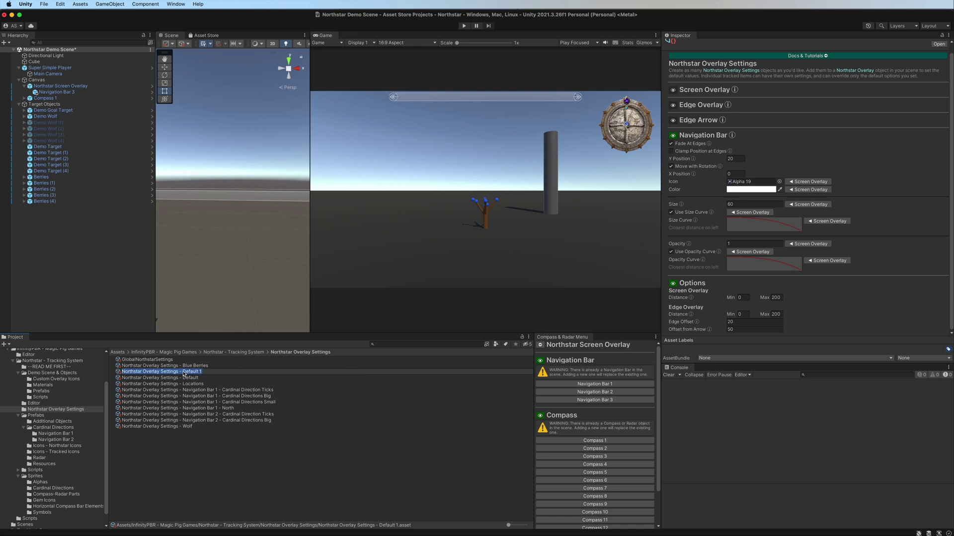
pyautogui.moveTo(183, 373); pyautogui.dragTo(258, 372)
pyautogui.write('Nav Bar 3 -')
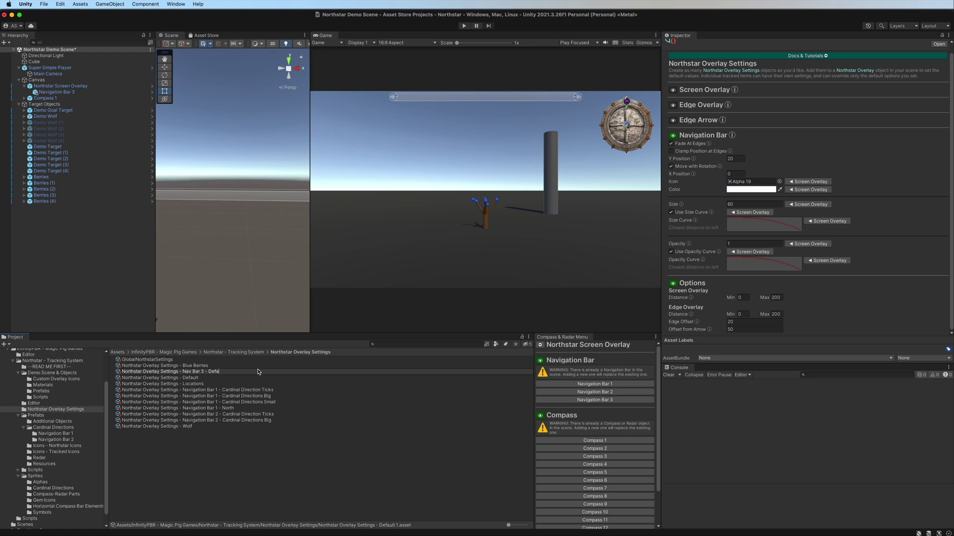
pyautogui.write(' Default Settings')
pyautogui.press('Return')
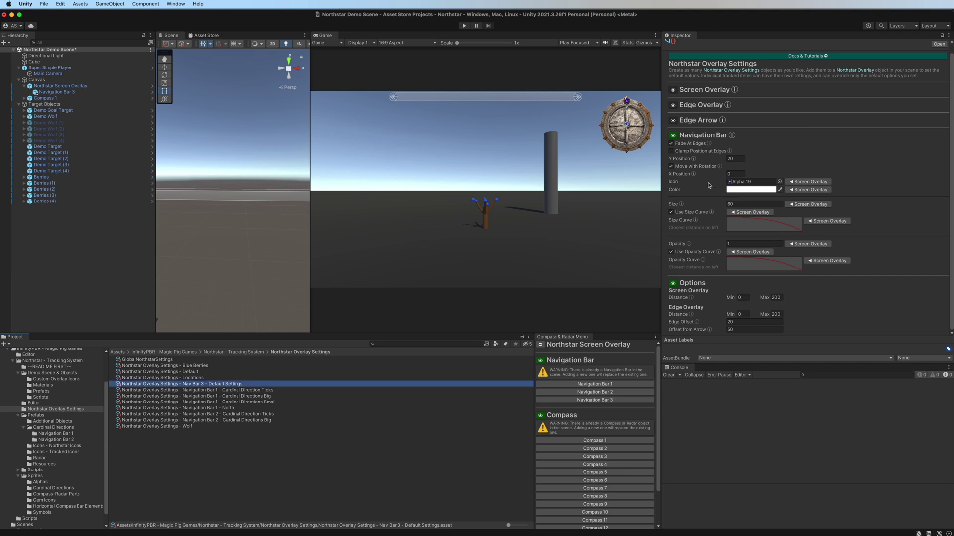
# Assign Northstar Overlay Settings - Nav Bar 3 - Default Settings as the overlay settings of the scene's Navigation Bar 3.
pyautogui.click(57, 93)
pyautogui.scroll(-6, 808, 216)
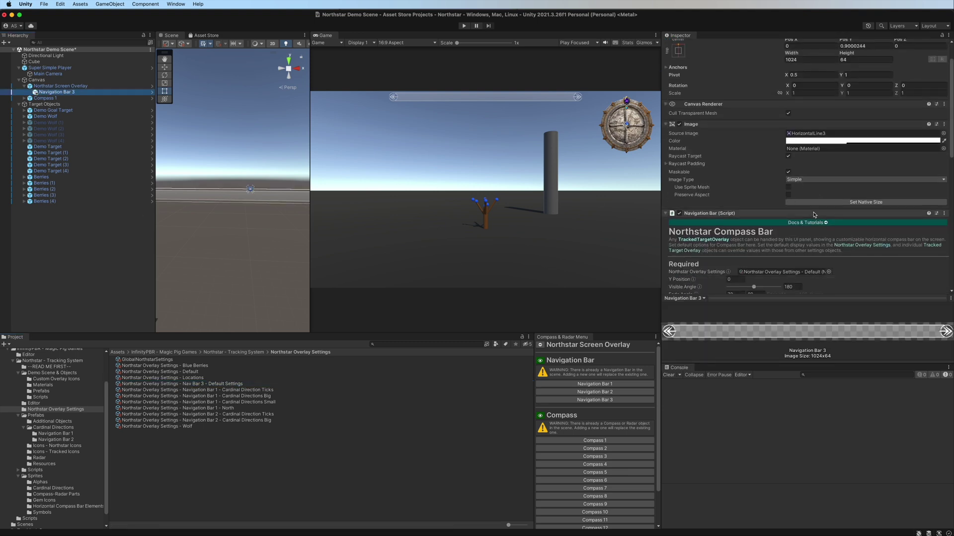
pyautogui.click(829, 172)
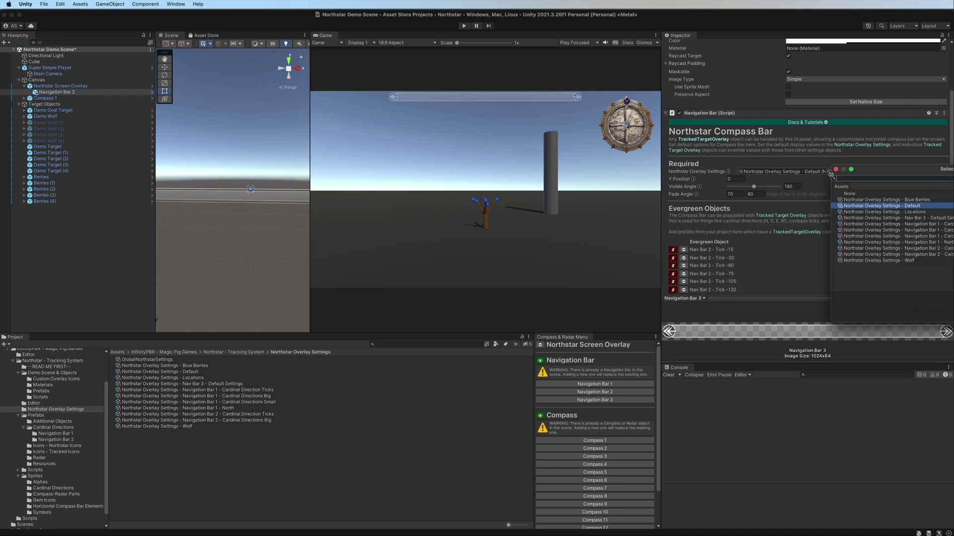
pyautogui.click(926, 218)
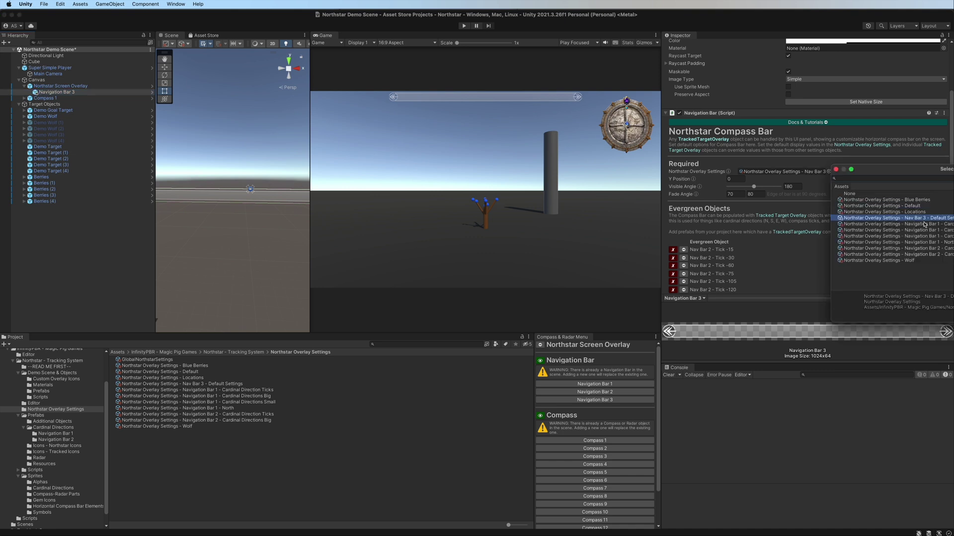
pyautogui.click(836, 170)
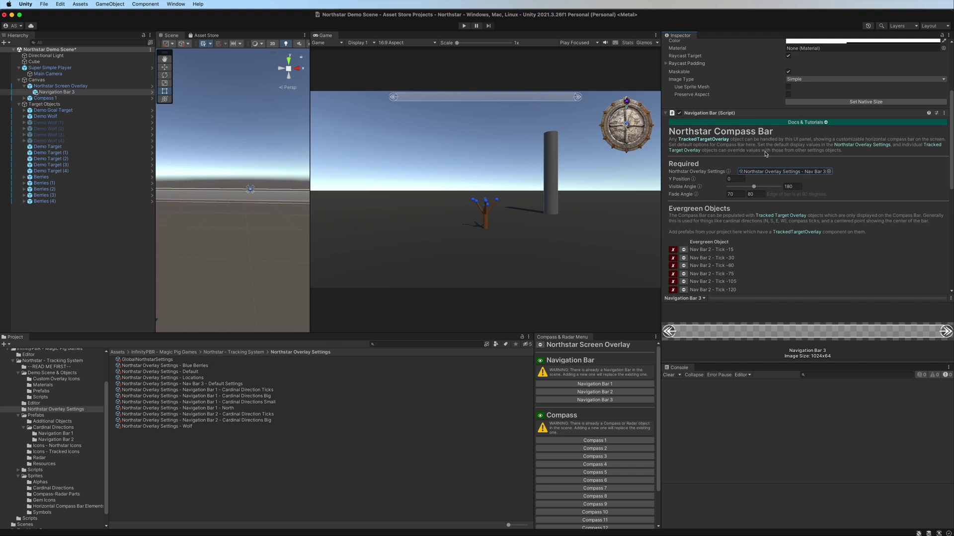
# Open the Nav Bar 3 default settings asset, collapse its Options section and set the Navigation Bar Y Position to 0.
pyautogui.doubleClick(795, 172)
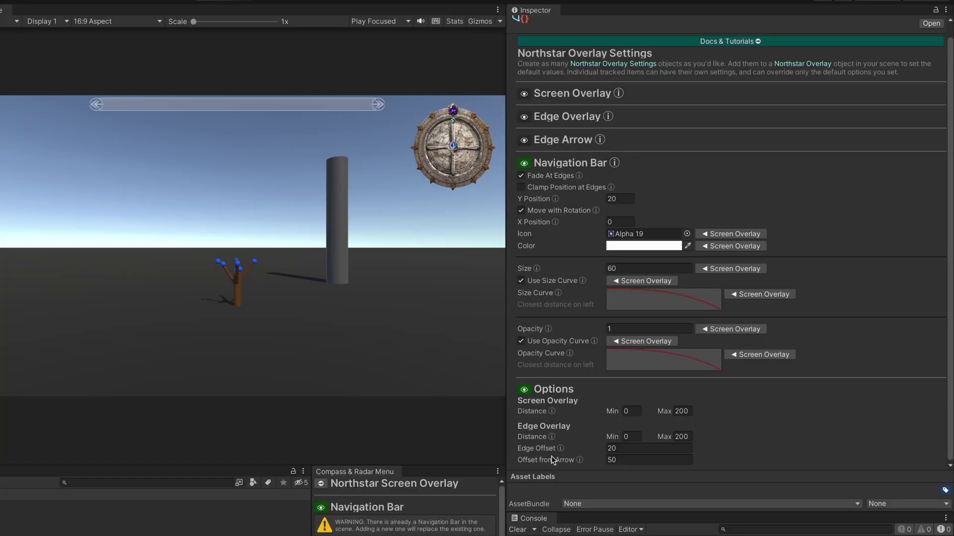
pyautogui.click(525, 390)
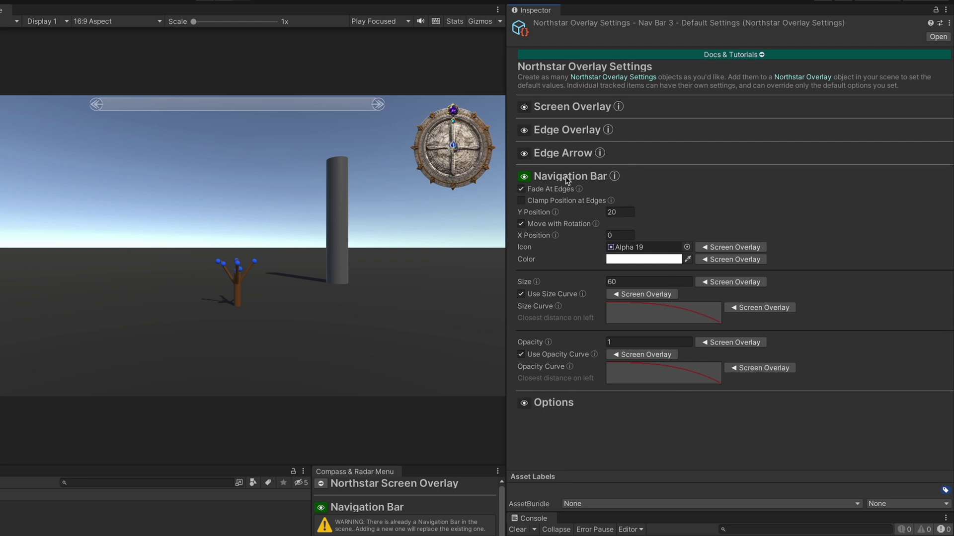
pyautogui.click(628, 214)
pyautogui.write('0')
# Review Navigation Bar 3's Evergreen Objects and locate their tick and direction prefabs in the project.
pyautogui.scroll(-10, 665, 278)
pyautogui.scroll(-3, 590, 171)
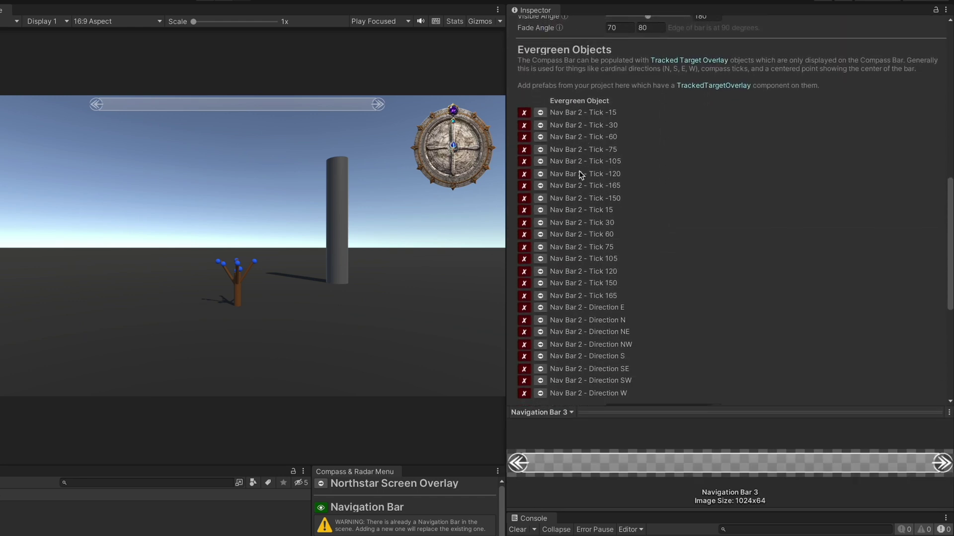
pyautogui.scroll(-5, 586, 369)
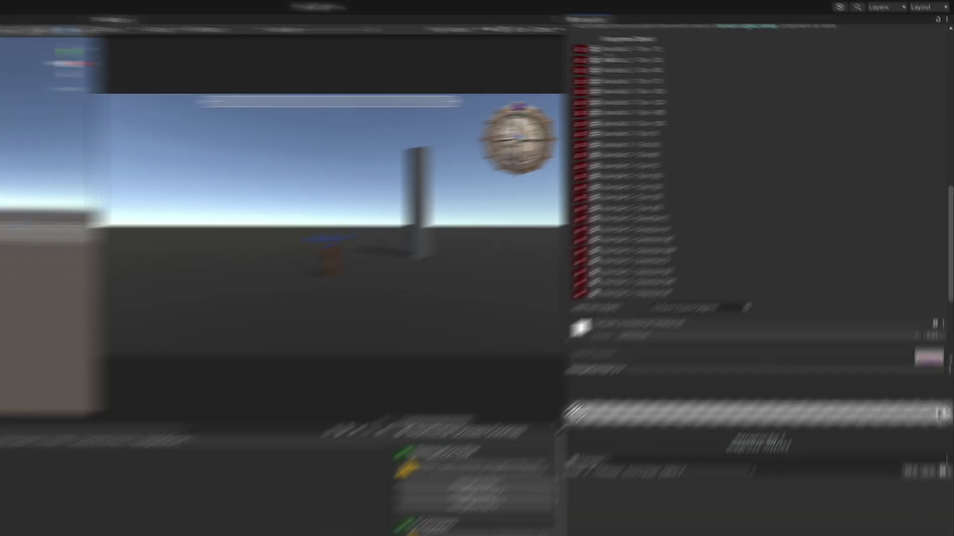
pyautogui.click(569, 47)
pyautogui.click(569, 59)
pyautogui.click(569, 70)
pyautogui.click(570, 82)
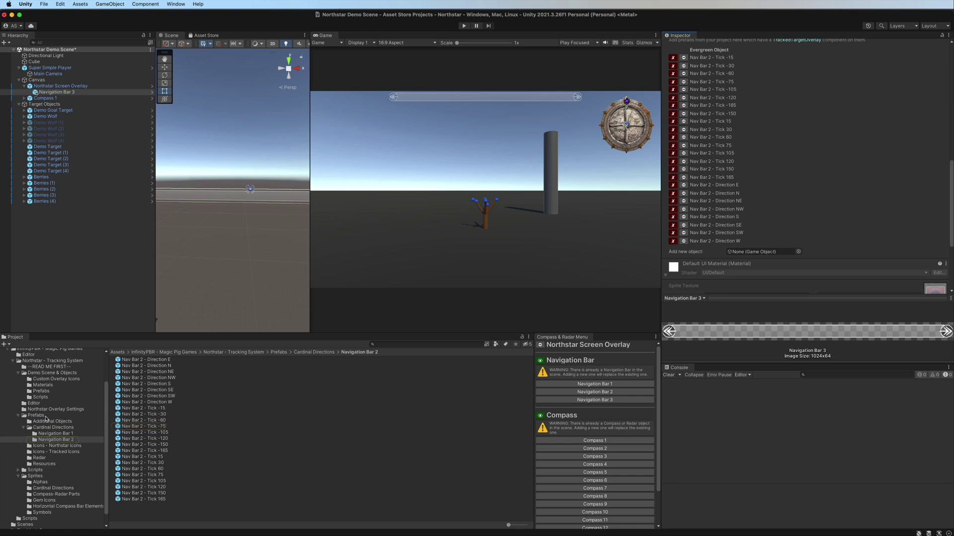
# Duplicate the Navigation Bar 2 folder in the Cardinal Directions prefabs and name the copy Navigation Bar 3.
pyautogui.click(69, 440)
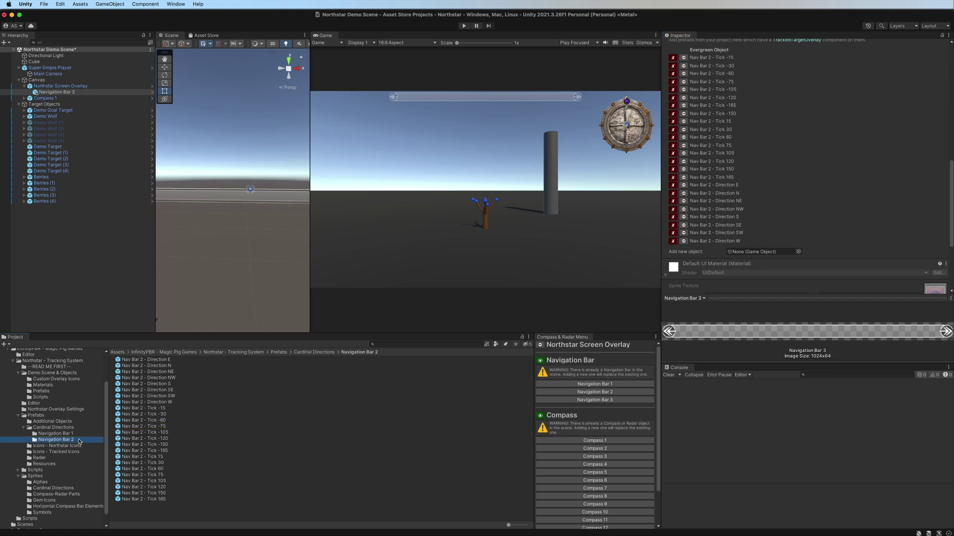
pyautogui.press('super+d')
pyautogui.press('Return')
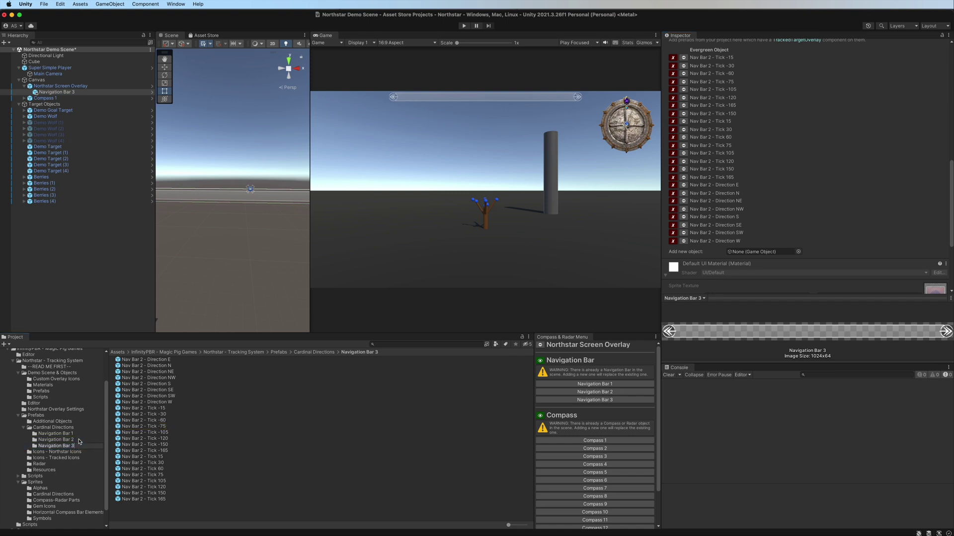
pyautogui.press('Return')
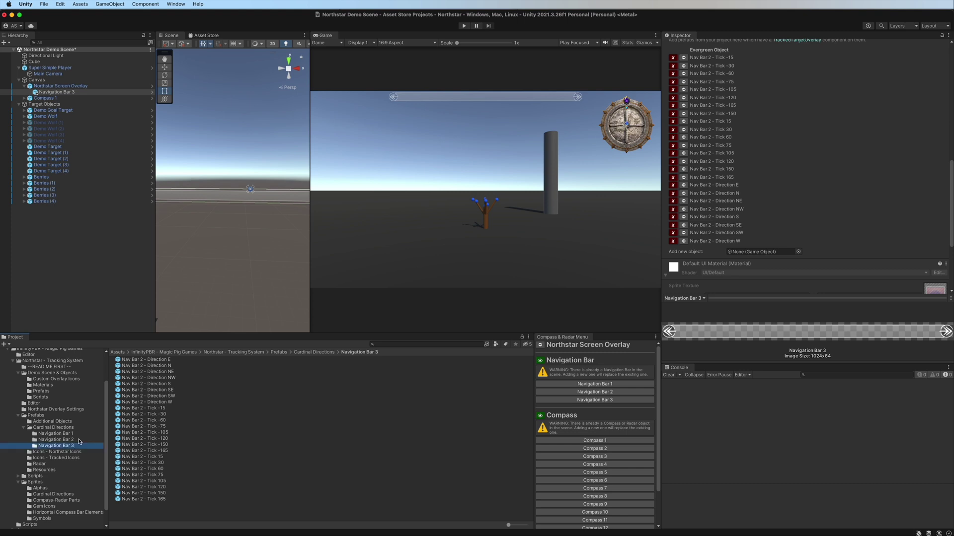
# Rename all direction and tick prefabs in the Navigation Bar 3 folder so their names begin with Nav Bar 3.
pyautogui.click(157, 361)
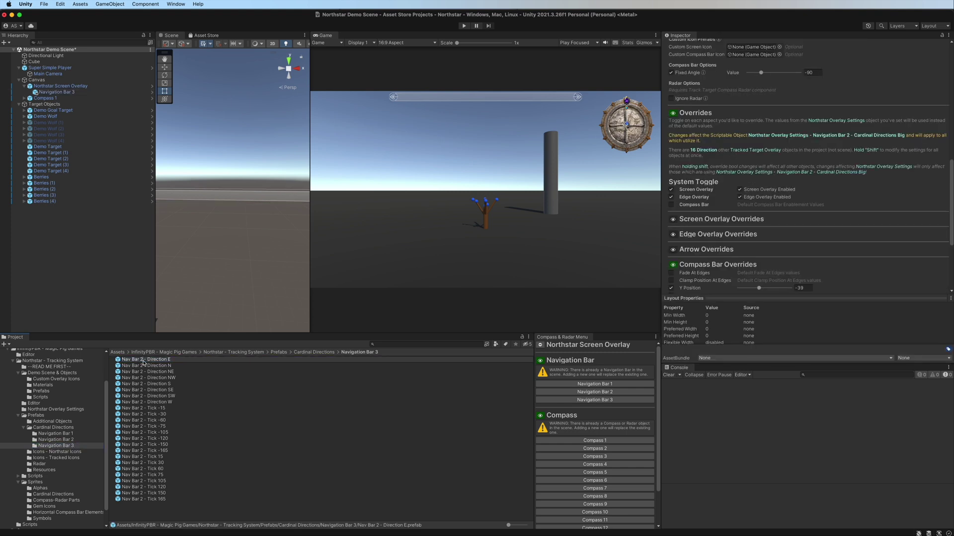
pyautogui.write('3')
pyautogui.press('Return')
pyautogui.click(142, 487)
pyautogui.click(142, 445)
pyautogui.click(142, 416)
pyautogui.click(135, 377)
pyautogui.write('3')
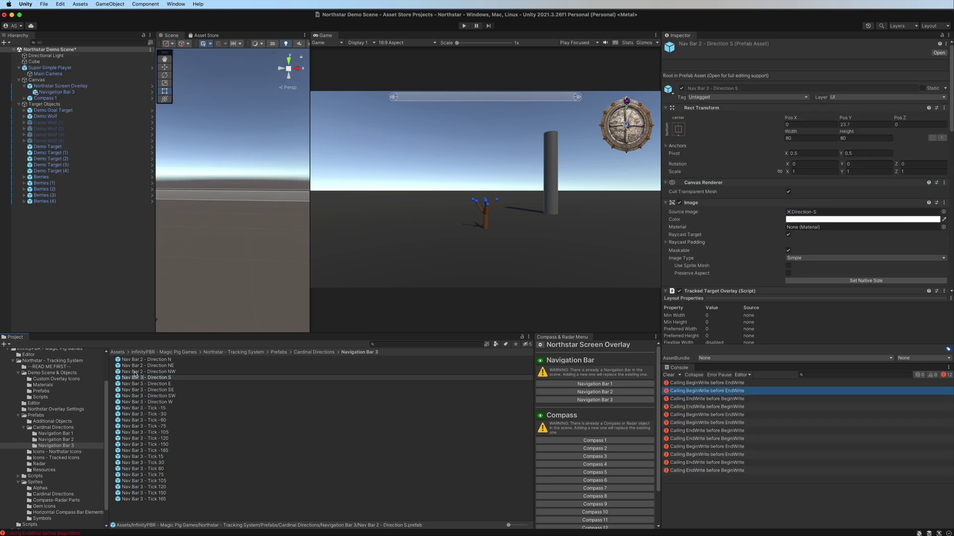
pyautogui.press('Return')
pyautogui.click(136, 372)
pyautogui.write('3')
pyautogui.click(135, 366)
pyautogui.write('3')
pyautogui.click(135, 360)
pyautogui.write('3')
pyautogui.press('Return')
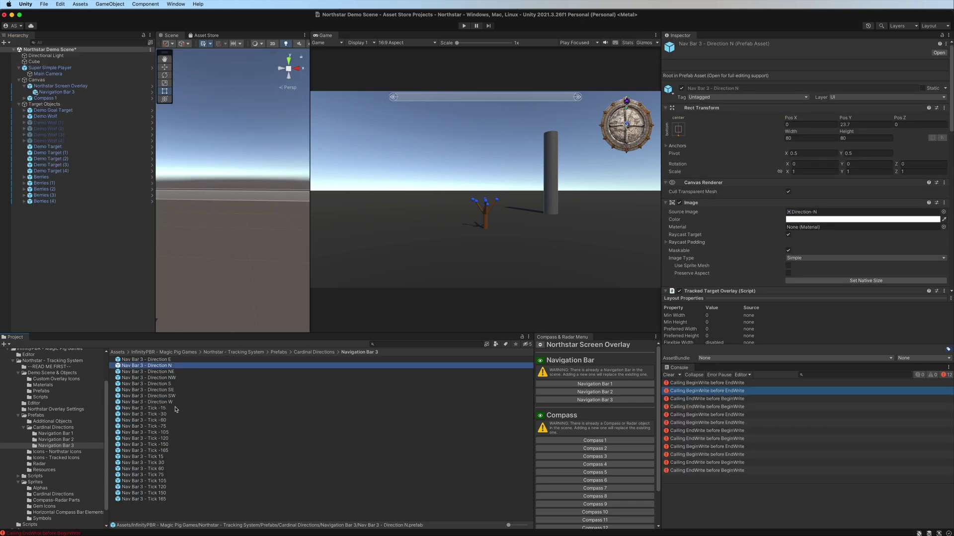